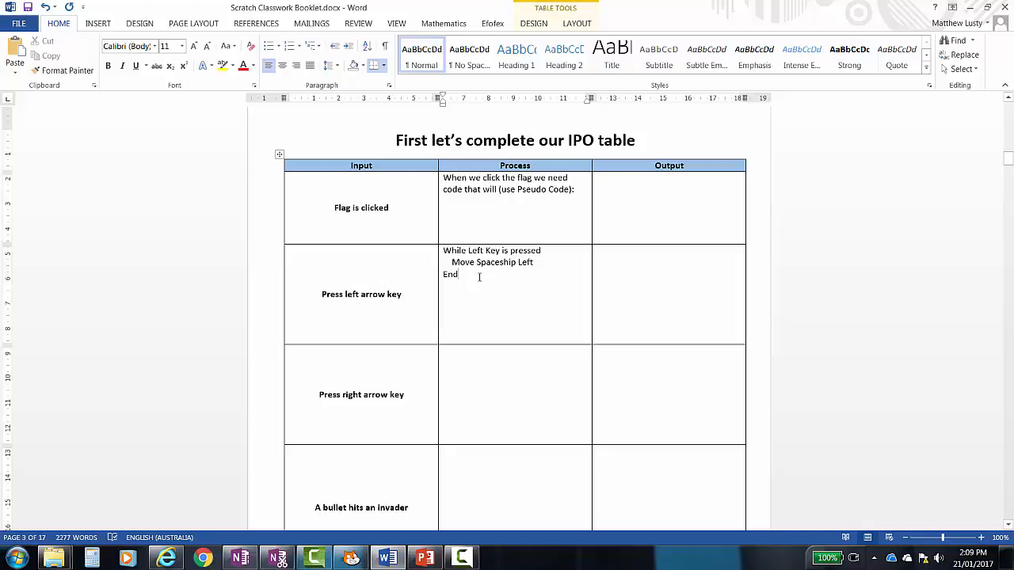
Enter "The spaceship moves left" as the output for the "Press left arrow key" row of the IPO table
left_click(674, 258)
type("The spaces")
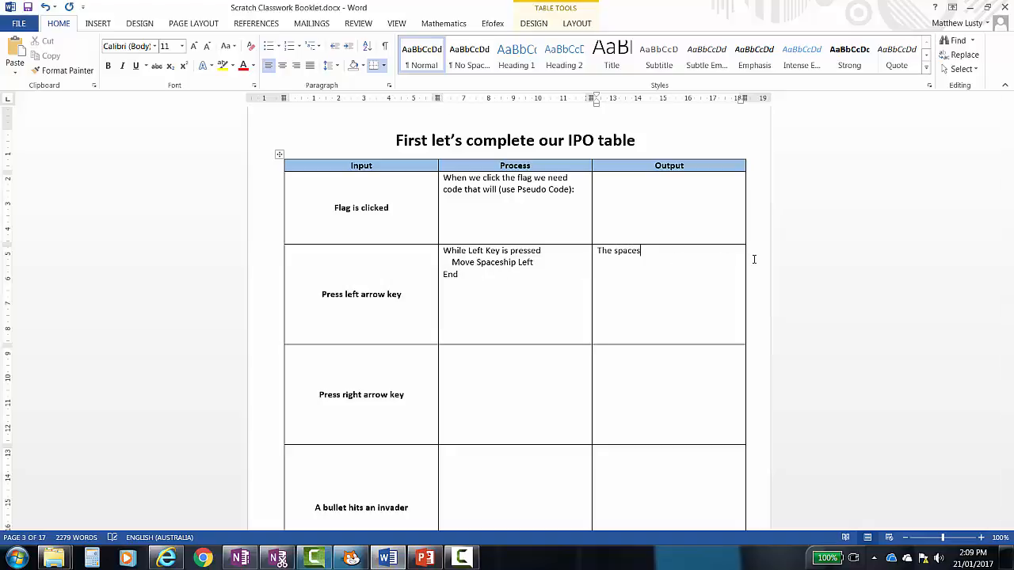
type("hip moves left")
scroll(754, 259, "down", 3, "ctrl")
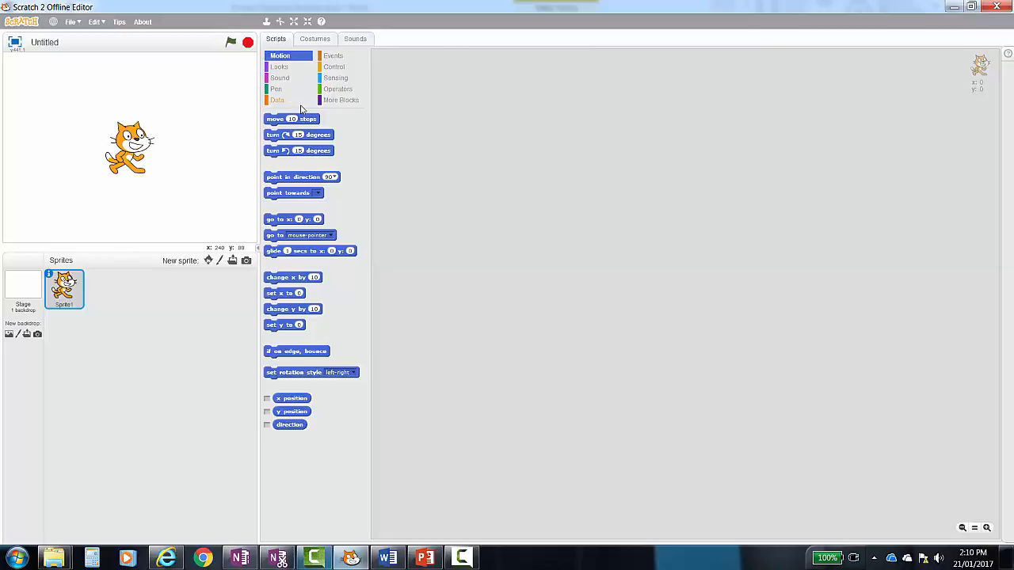
left_click(316, 42)
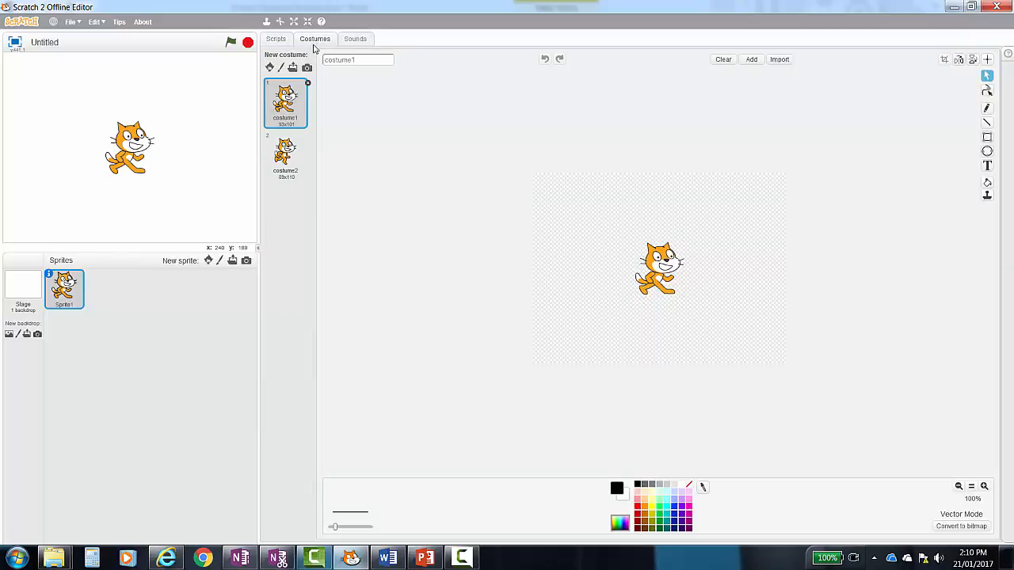
left_click(366, 41)
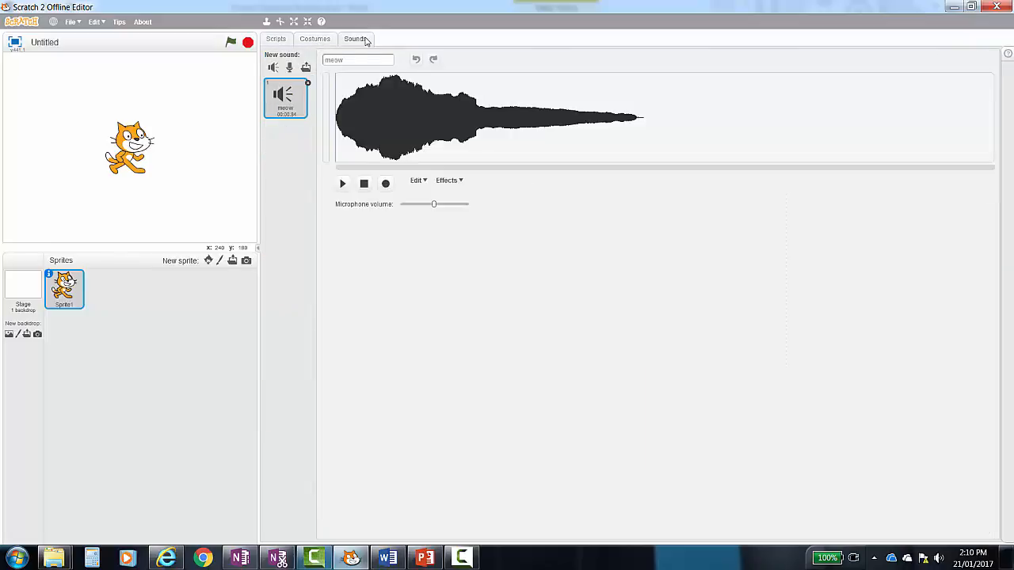
left_click(276, 40)
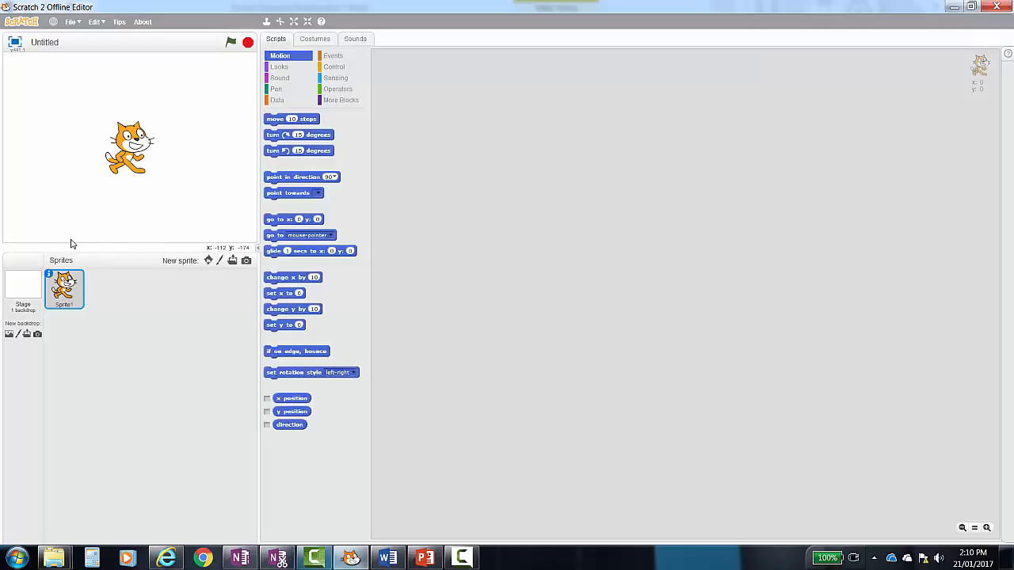
Add the "stars" backdrop from the backdrop library to the stage
left_click(9, 334)
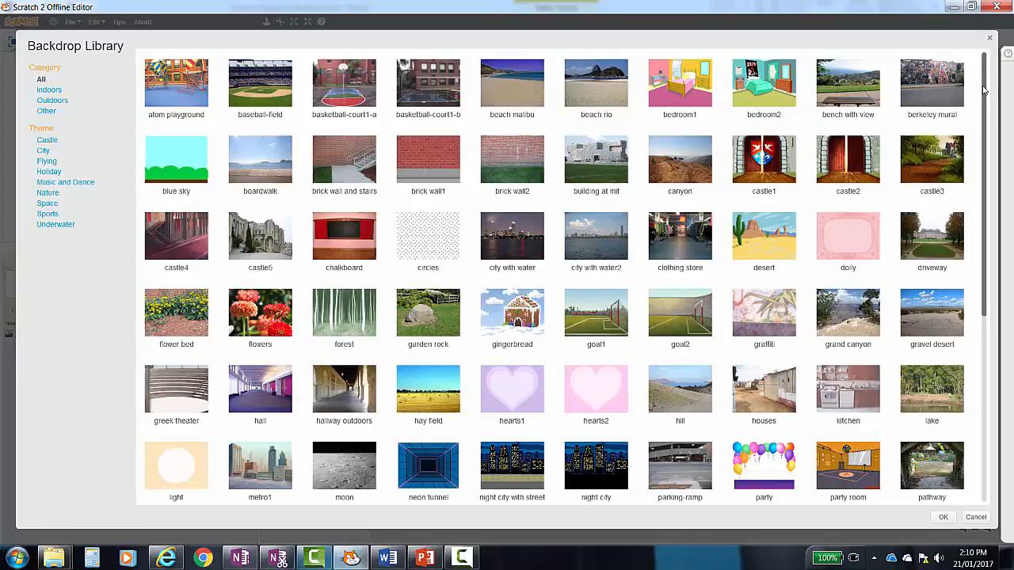
left_click_drag(984, 93, 1003, 253)
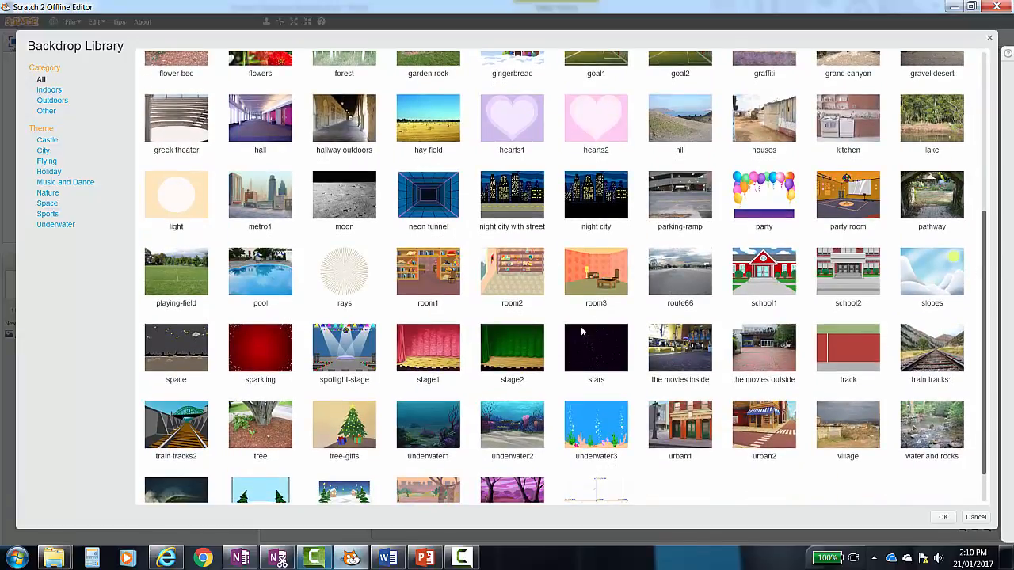
left_click(601, 359)
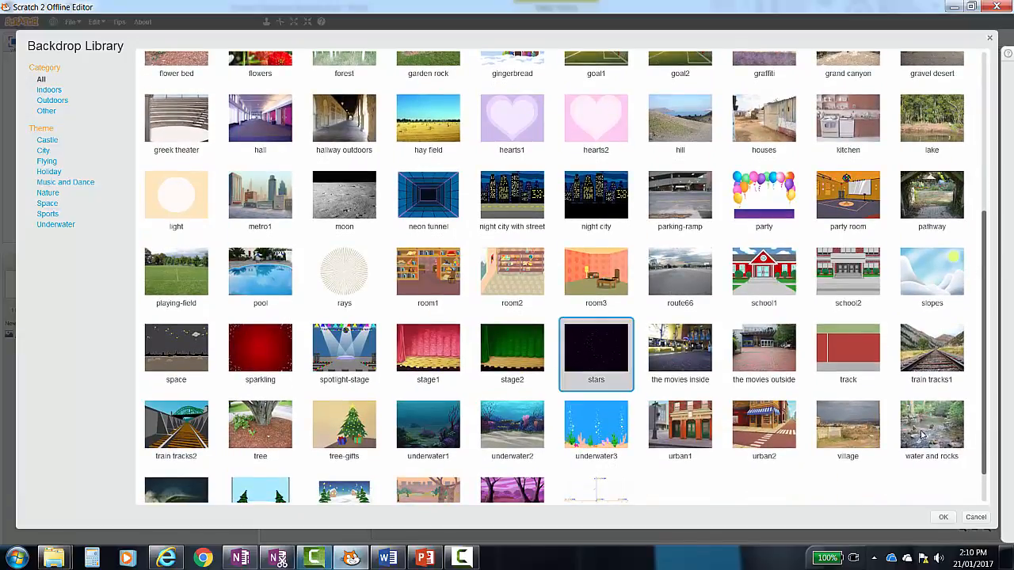
left_click(947, 517)
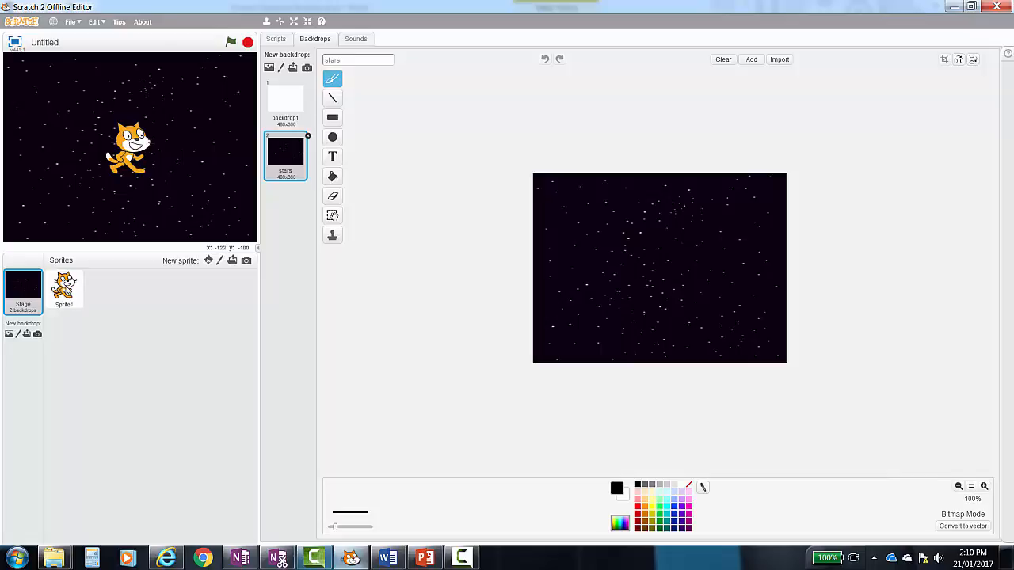
Delete the default cat sprite from the project
left_click(63, 294)
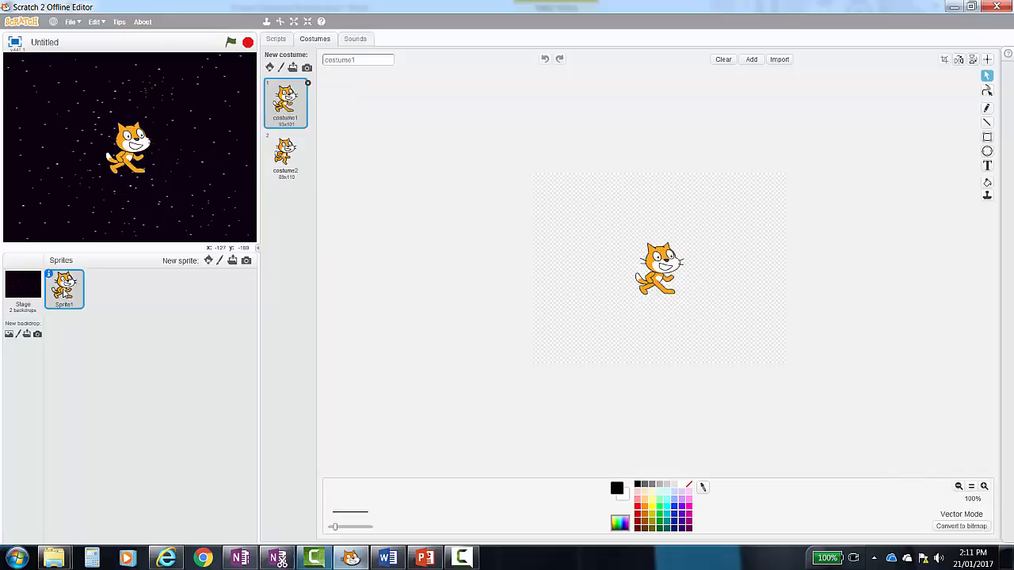
right_click(66, 292)
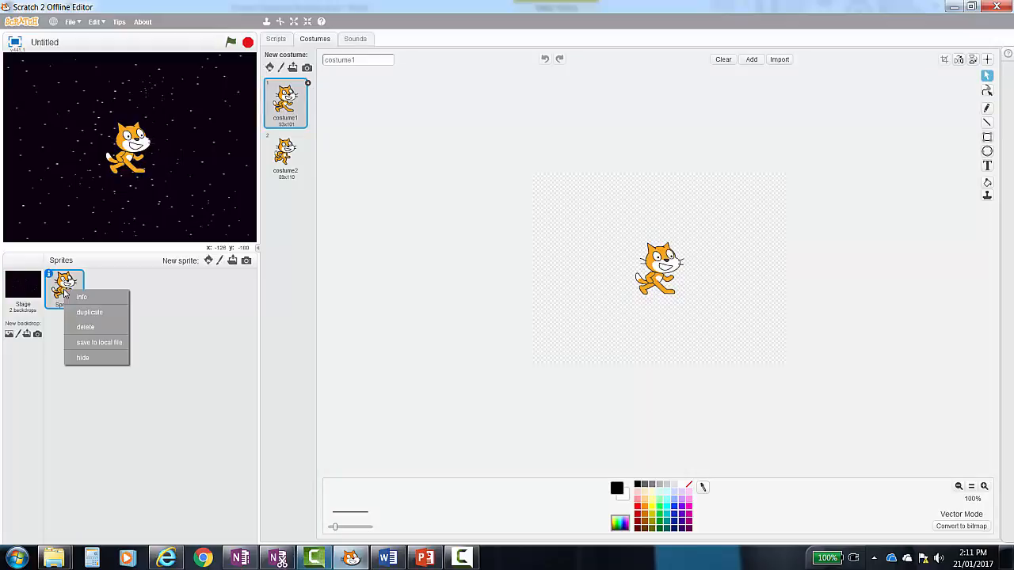
left_click(85, 327)
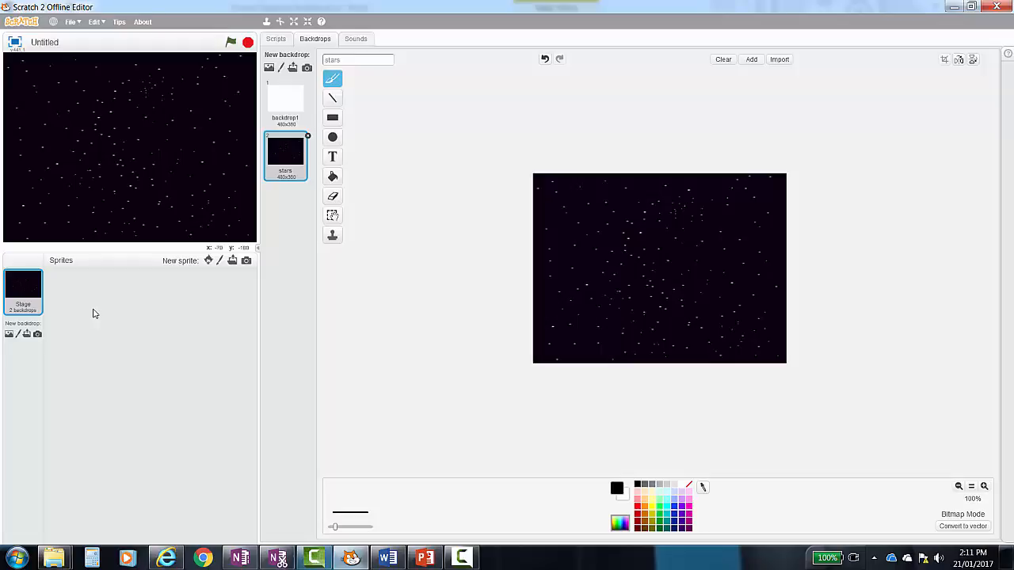
Add the Spaceship sprite from the sprite library to the project
left_click(209, 262)
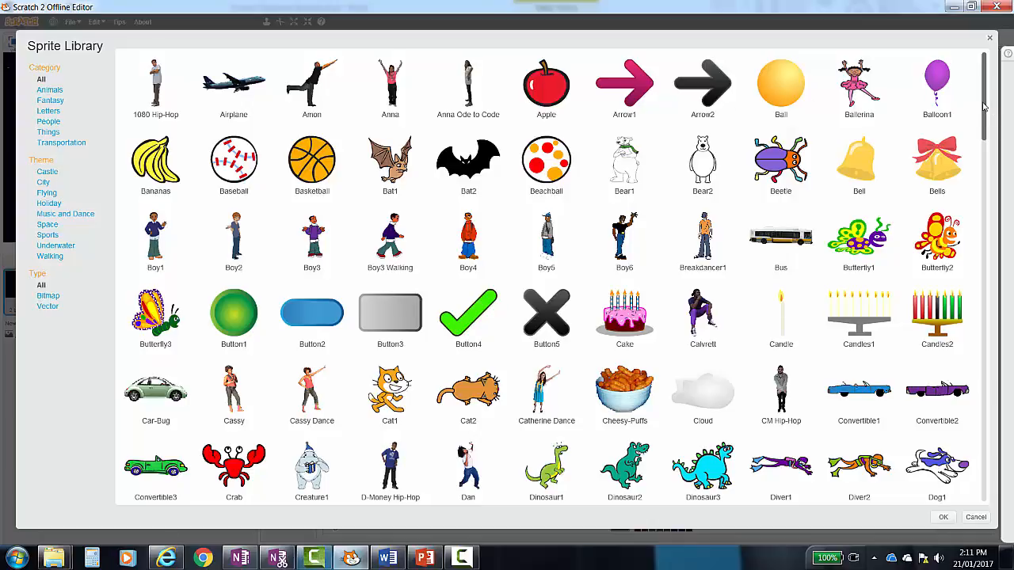
left_click_drag(987, 108, 985, 316)
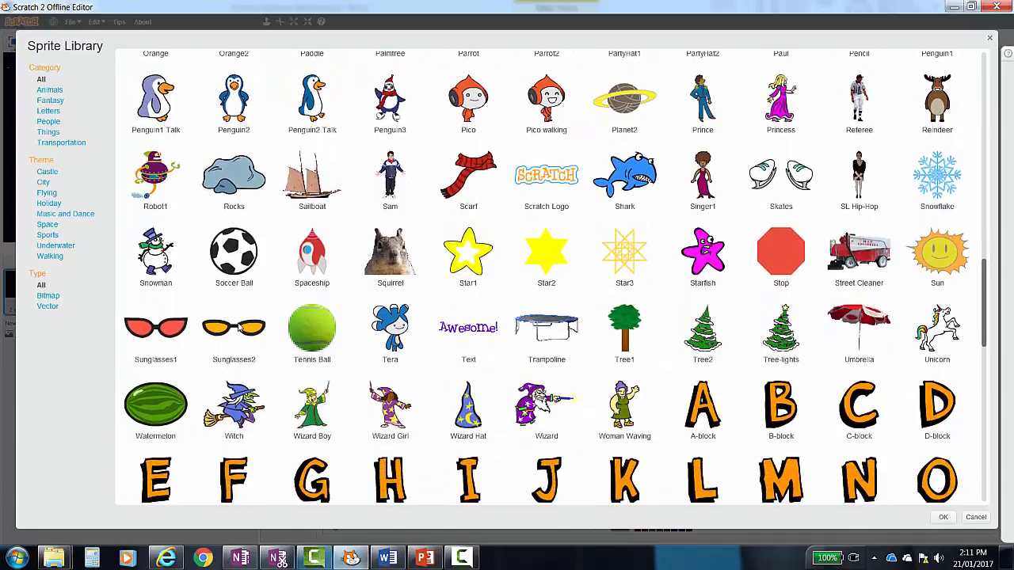
left_click(319, 265)
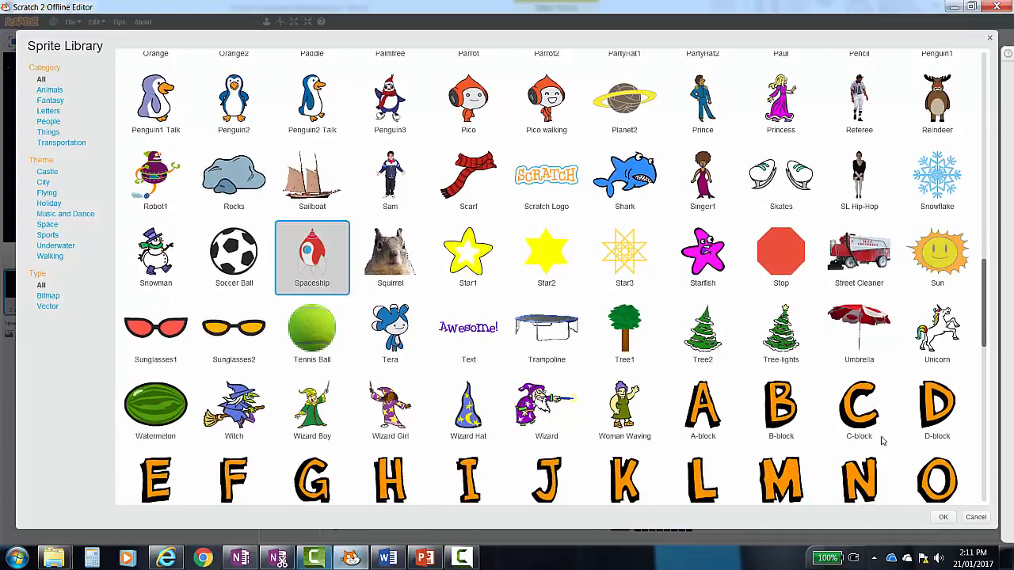
left_click(940, 519)
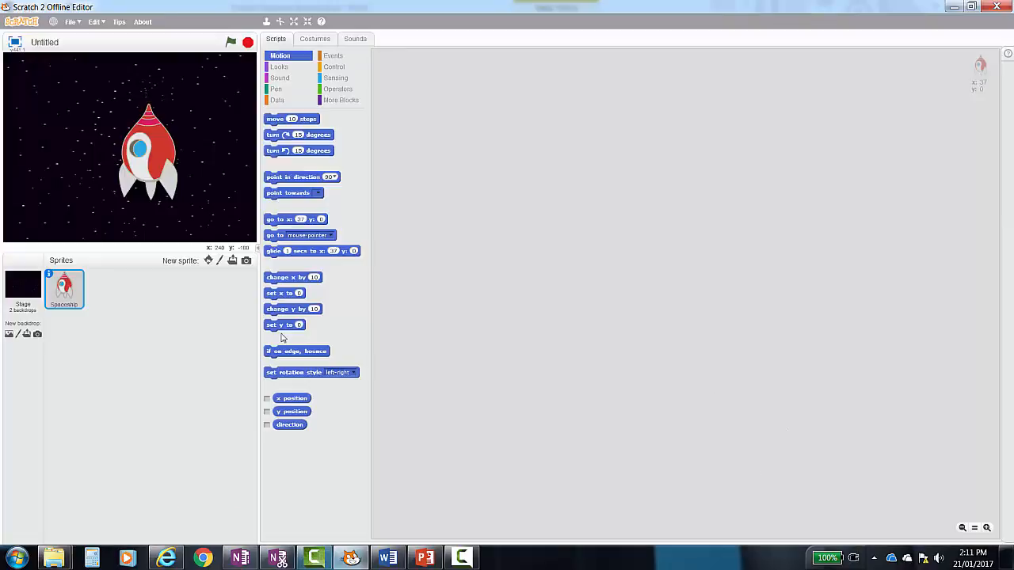
Add the Star2 sprite from the sprite library to the project
left_click(208, 262)
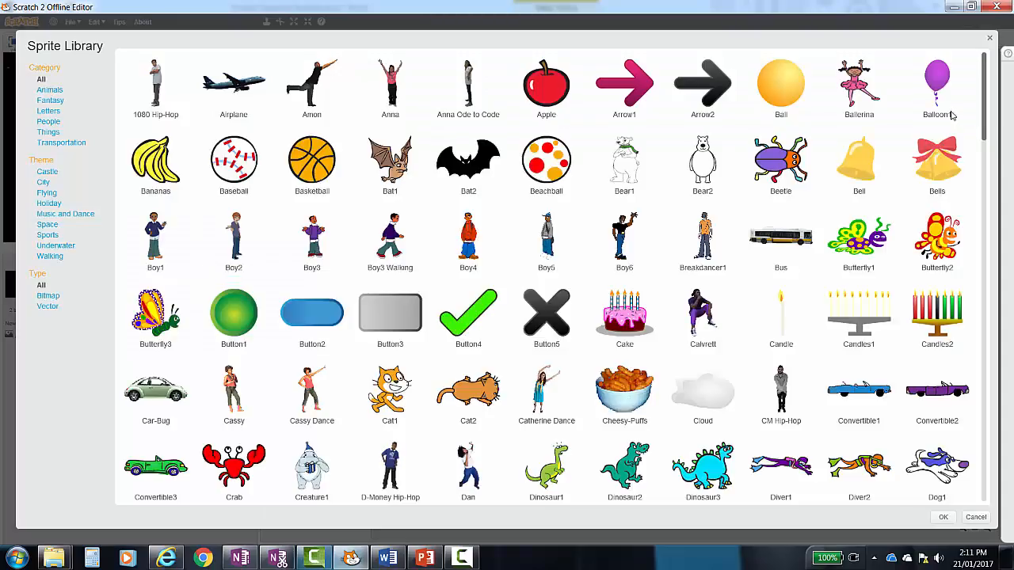
left_click_drag(987, 111, 982, 316)
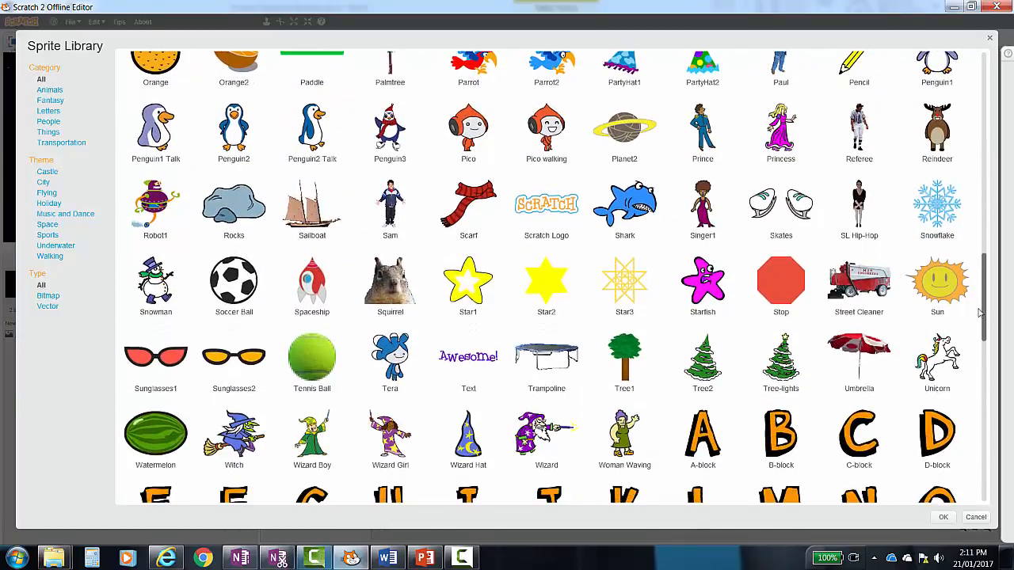
left_click(553, 282)
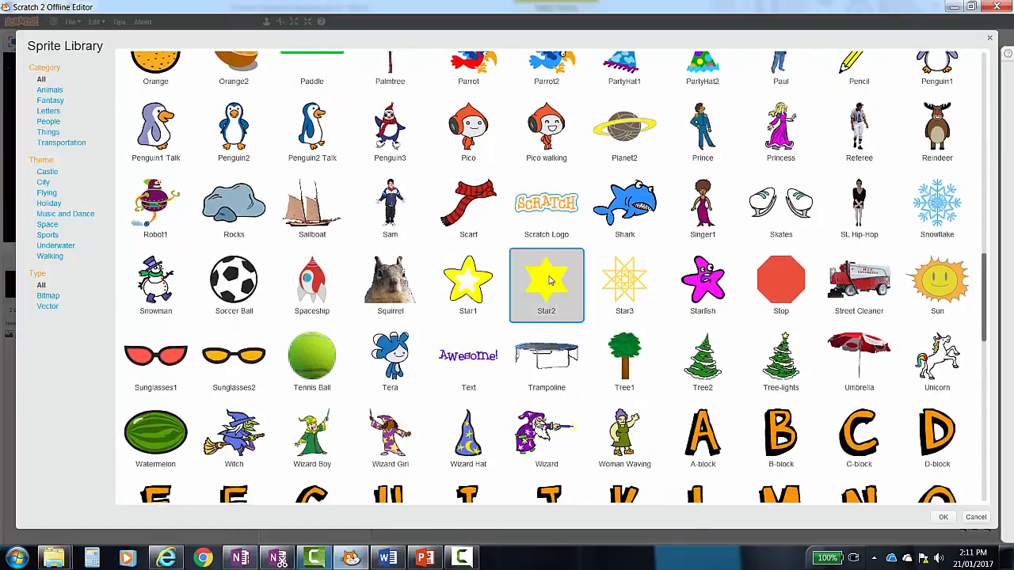
left_click(938, 520)
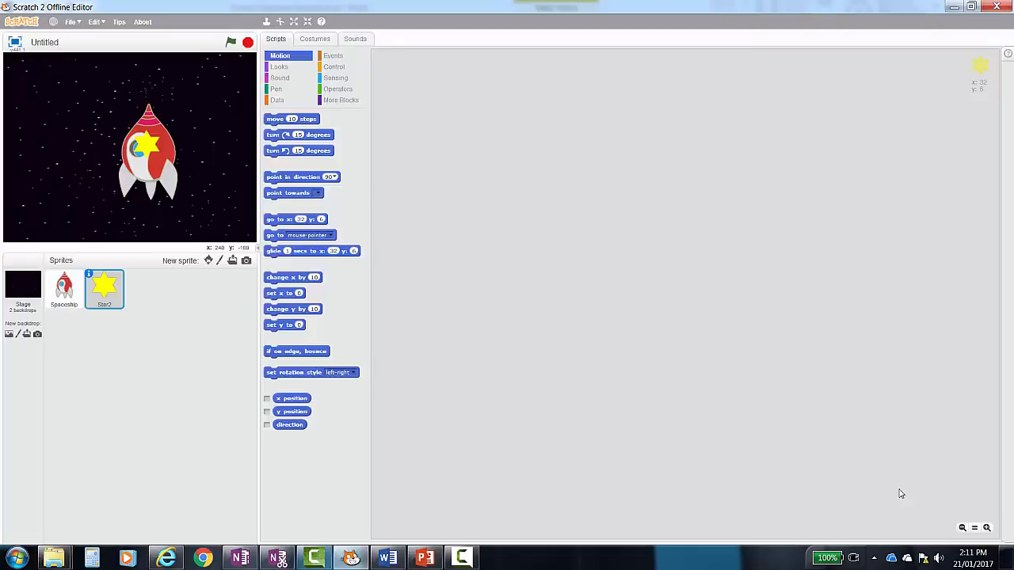
Add the Starfish sprite from the sprite library to the project
left_click(208, 261)
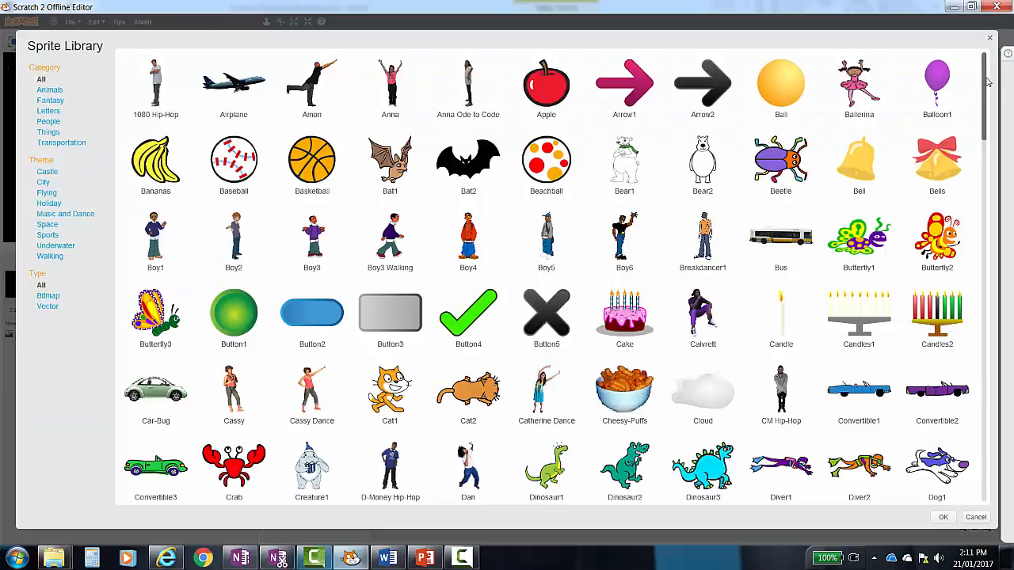
left_click_drag(989, 82, 1003, 275)
left_click(705, 348)
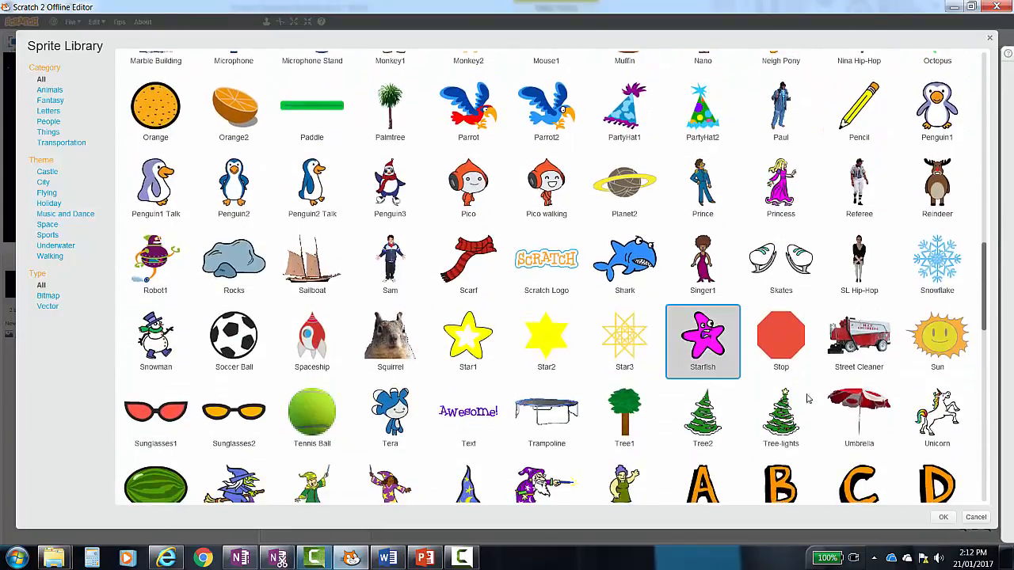
left_click(943, 518)
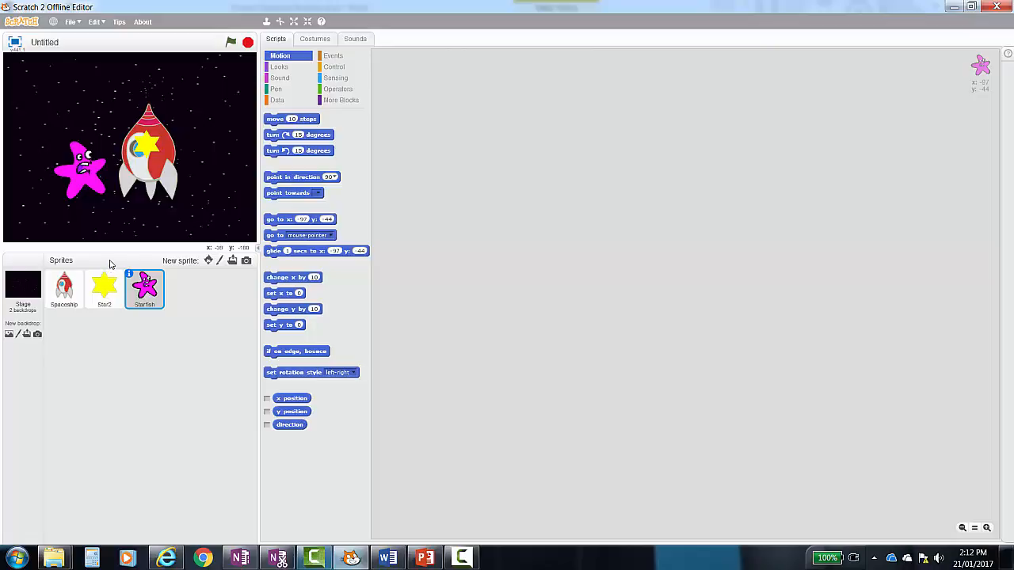
Save the project as "Space Invader Game" in the Scratch Games folder under My Files, Semester Folders, 2017, 7 Digi Tec
left_click(70, 22)
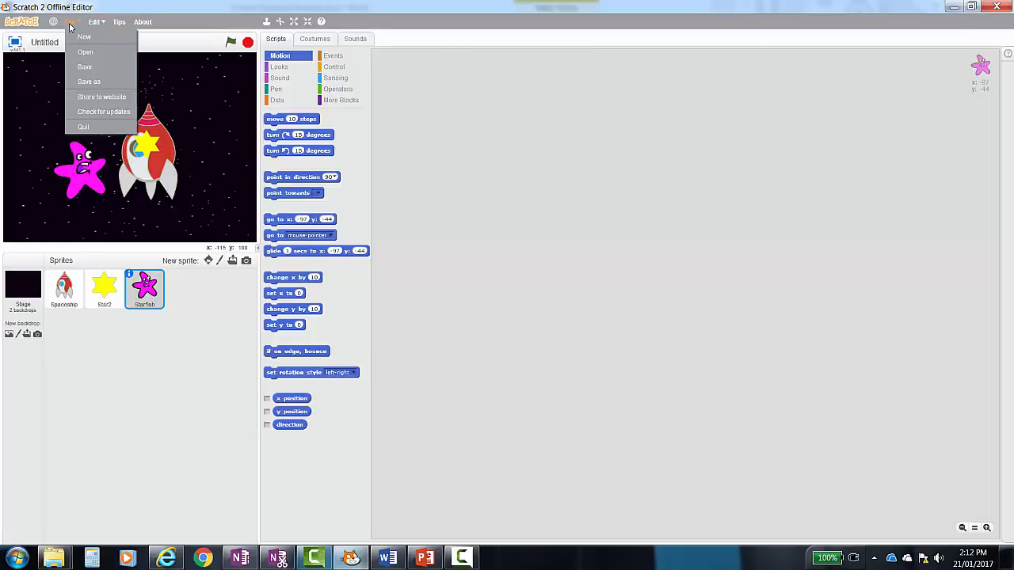
left_click(94, 67)
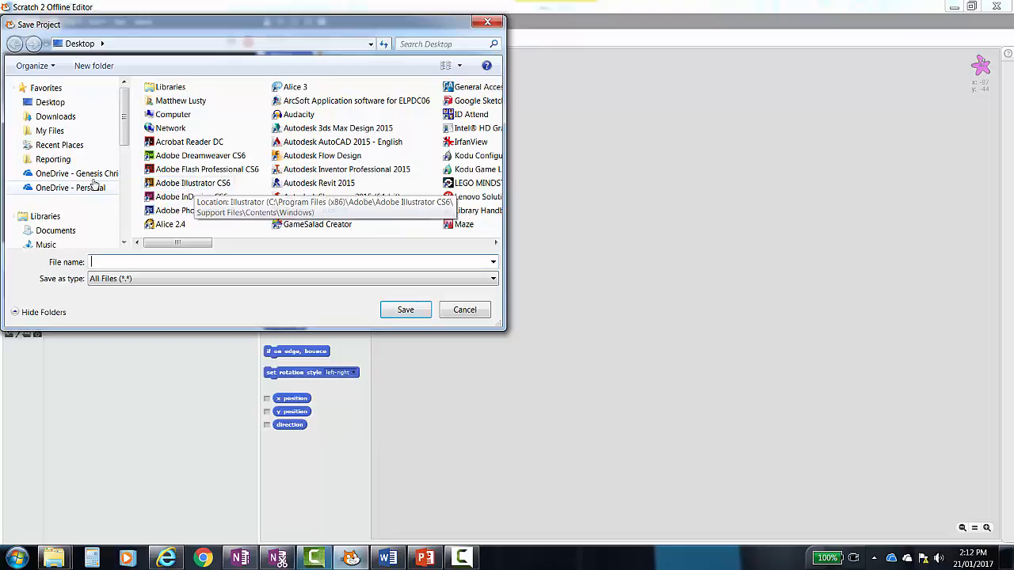
left_click(50, 131)
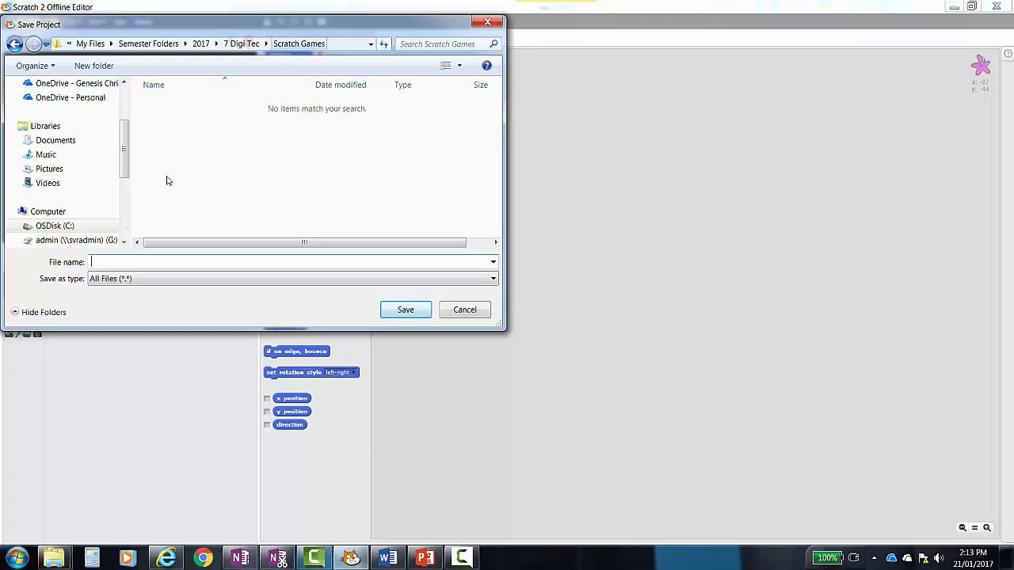
left_click(117, 263)
type("Spac")
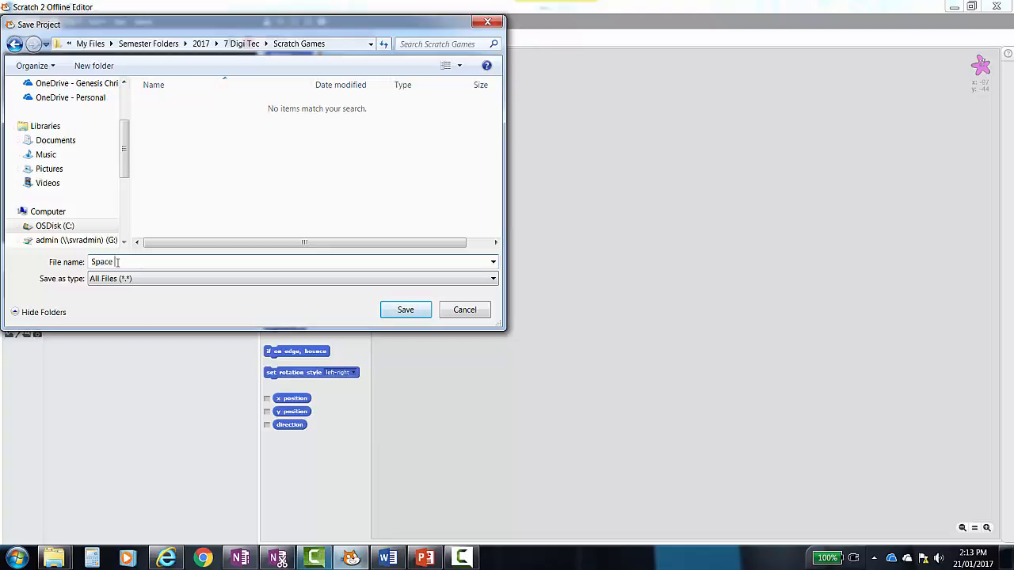
type("e Invader Ga")
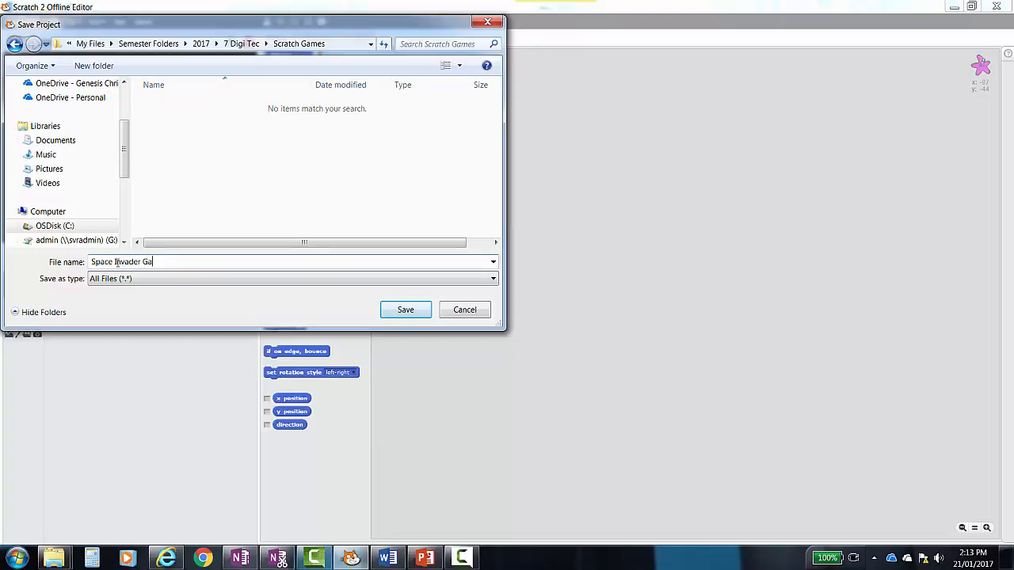
type("me")
left_click(407, 311)
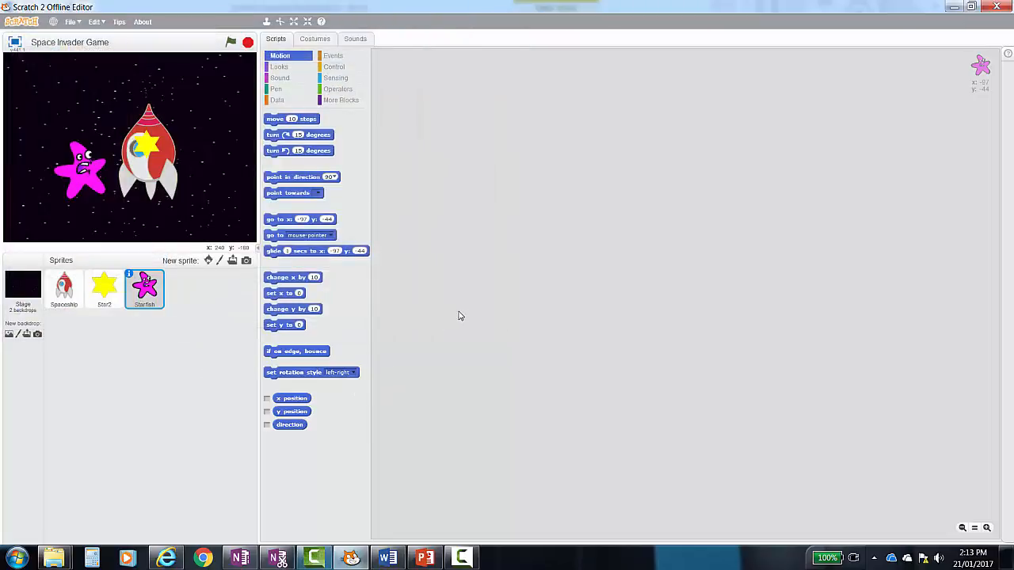